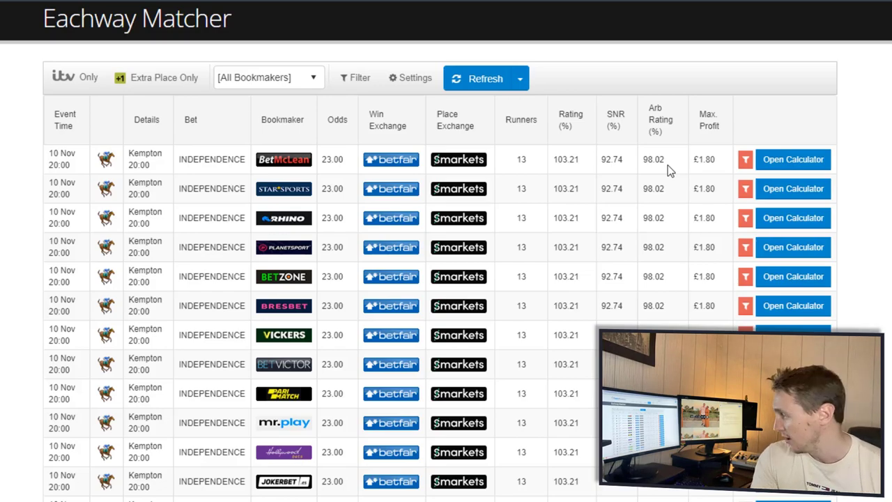
- Open the each way calculator for the Independence bet with bet365 as bookmaker and Betfair as both win and place exchange
{"action": "scroll", "coordinate": [504, 425], "scroll_direction": "down", "scroll_amount": 3}
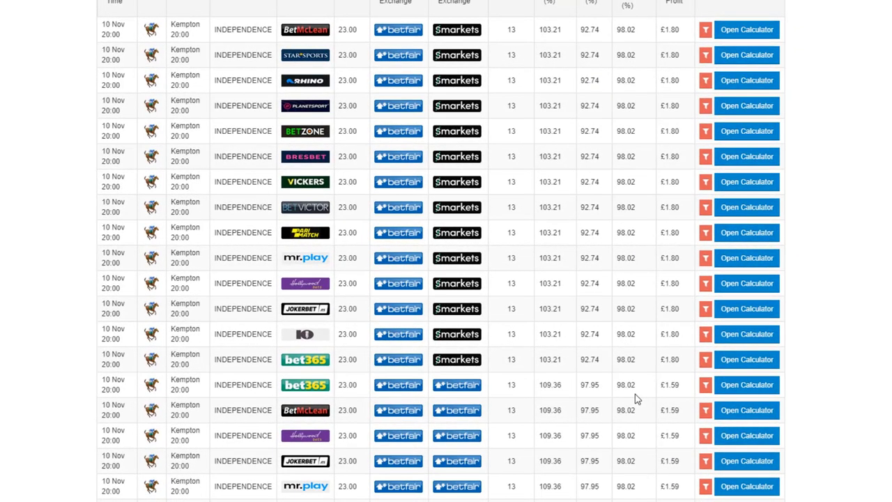
{"action": "scroll", "coordinate": [635, 397], "scroll_direction": "up", "scroll_amount": 1}
{"action": "scroll", "coordinate": [635, 397], "scroll_direction": "up", "scroll_amount": 1}
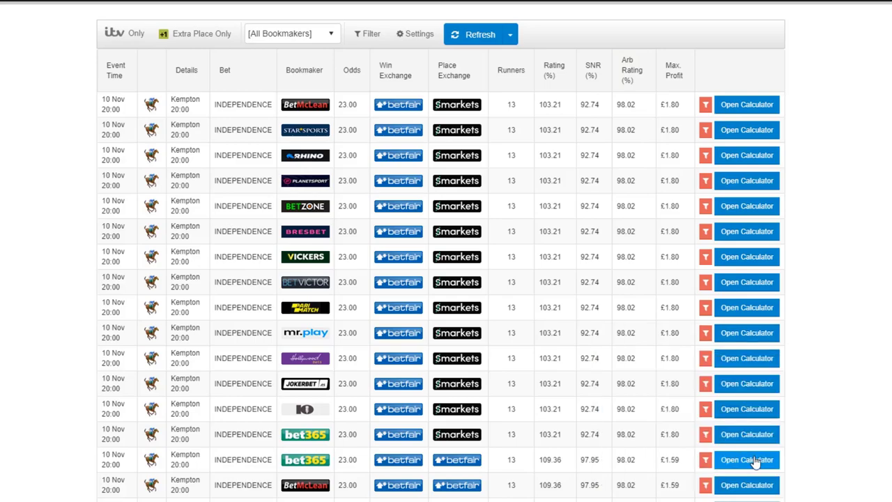
{"action": "left_click", "coordinate": [761, 461]}
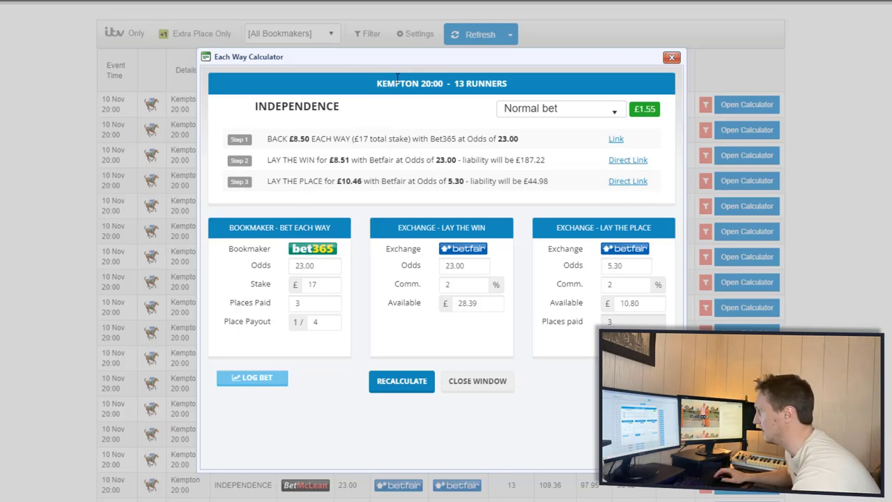
- Read through the three calculator instructions: backing each way, laying the win and laying the place
{"action": "left_click_drag", "start_coordinate": [268, 139], "coordinate": [538, 135]}
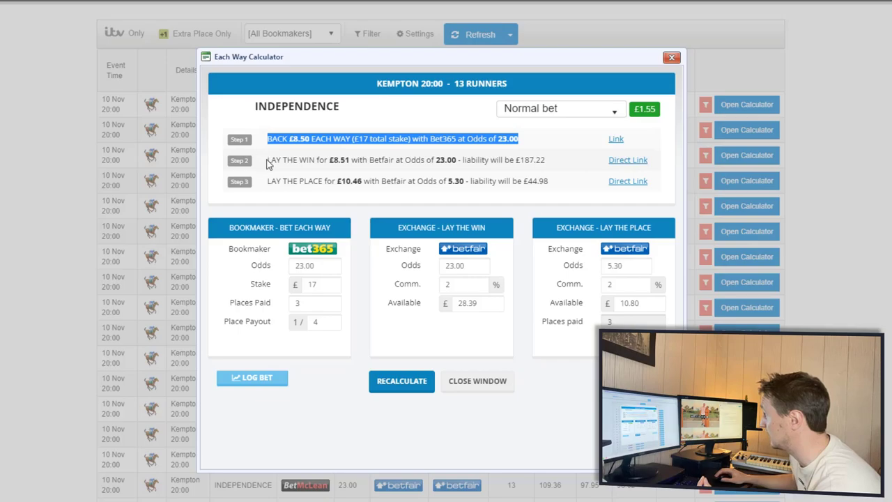
{"action": "left_click_drag", "start_coordinate": [267, 161], "coordinate": [549, 160]}
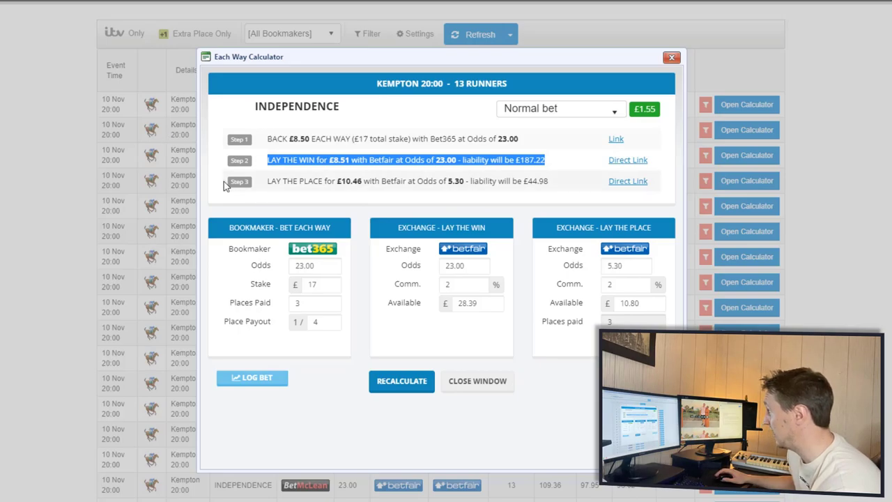
{"action": "left_click_drag", "start_coordinate": [266, 182], "coordinate": [578, 189]}
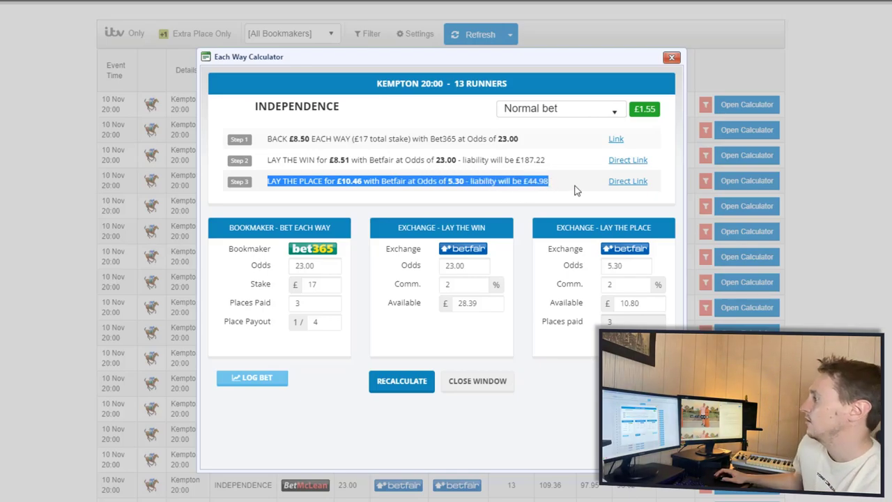
{"action": "left_click", "coordinate": [579, 187]}
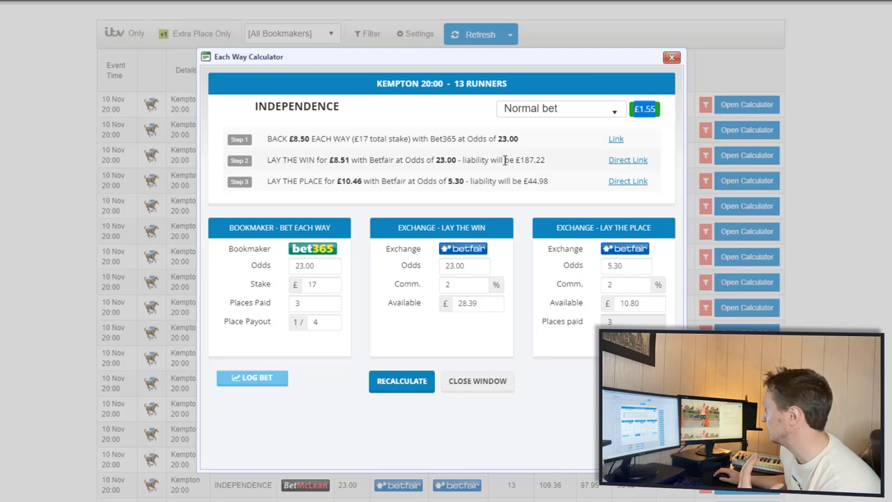
- Examine the liabilities of the win and place lays and the total back stake, and close the calculator
{"action": "left_click_drag", "start_coordinate": [458, 160], "coordinate": [567, 167]}
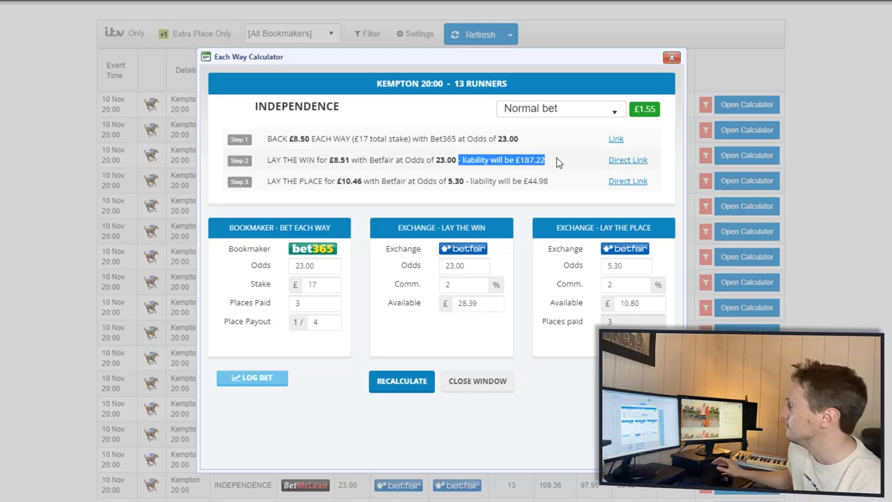
{"action": "left_click_drag", "start_coordinate": [522, 181], "coordinate": [550, 183]}
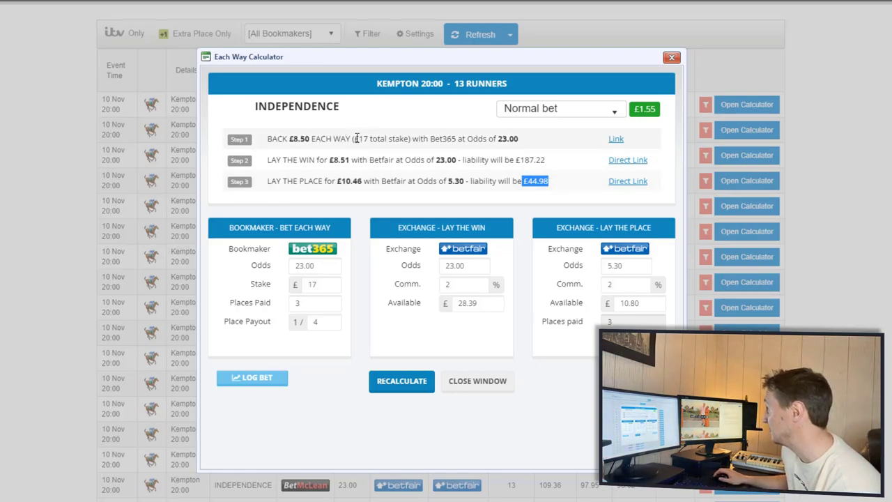
{"action": "left_click_drag", "start_coordinate": [356, 138], "coordinate": [387, 139]}
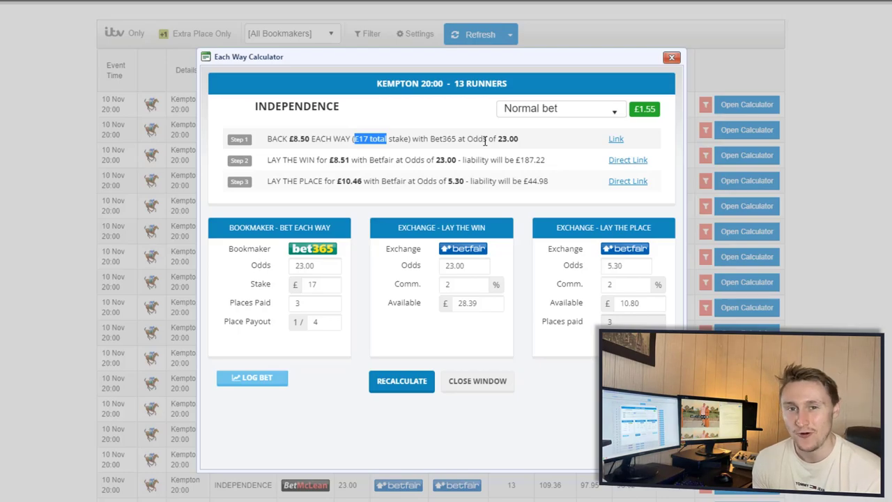
{"action": "left_click", "coordinate": [508, 187]}
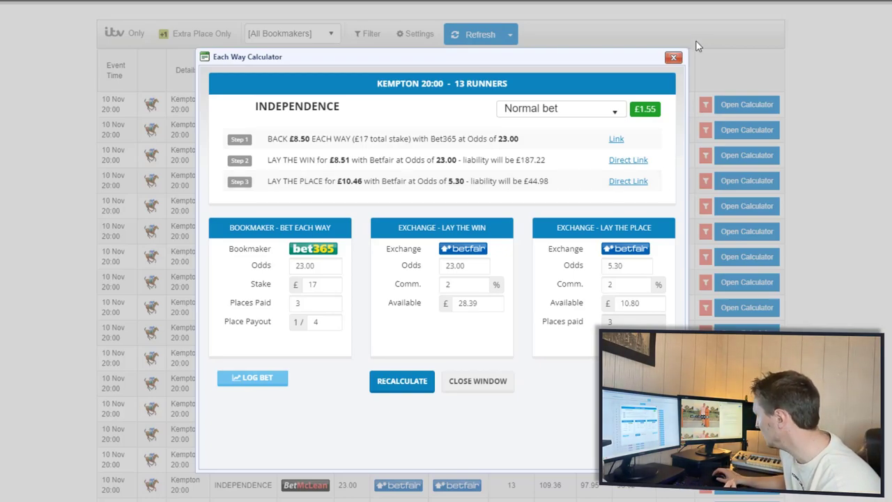
{"action": "left_click", "coordinate": [673, 58]}
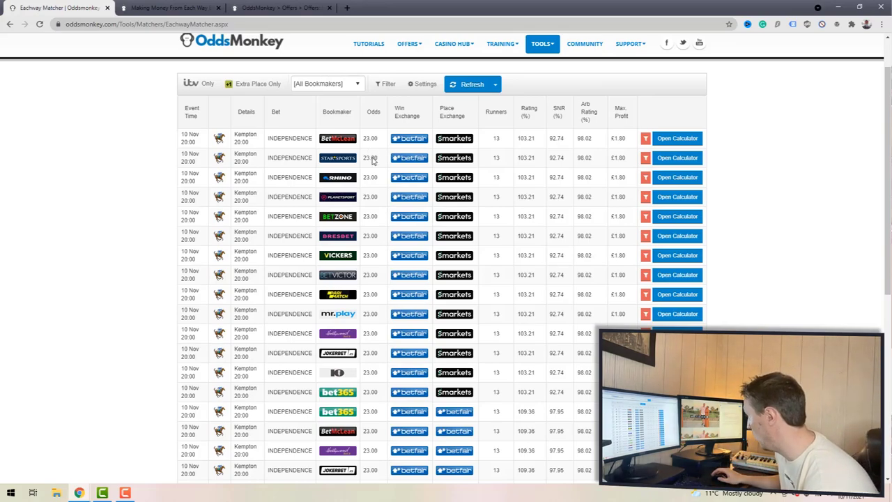
- Reopen the bet365/Betfair calculator and recalculate with back odds 12, win lay odds 12 and place lay odds 2.4
{"action": "left_click", "coordinate": [676, 411]}
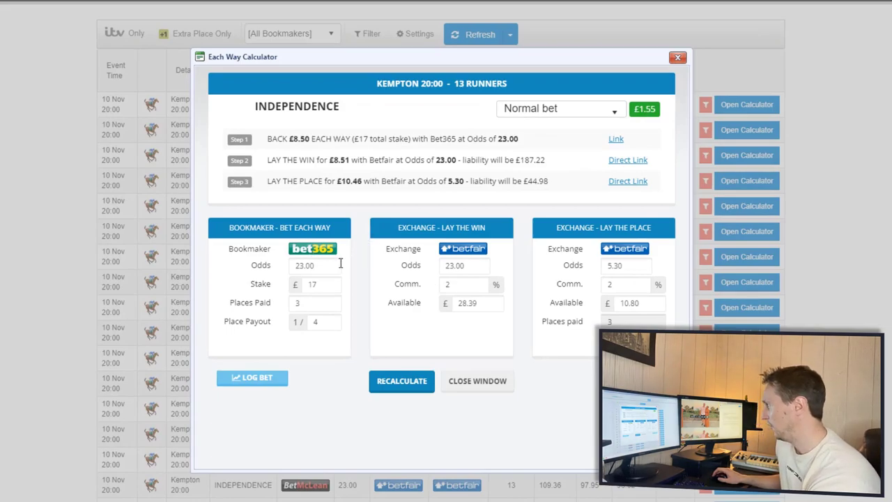
{"action": "double_click", "coordinate": [306, 265]}
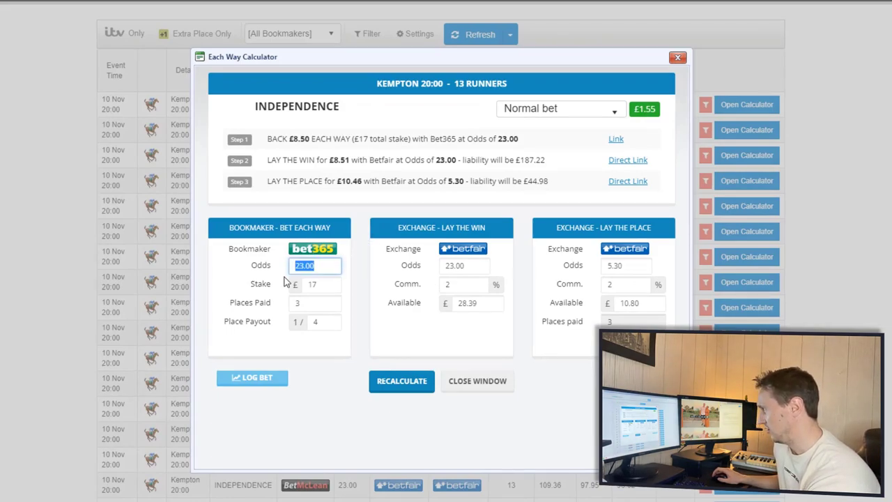
{"action": "double_click", "coordinate": [485, 267]}
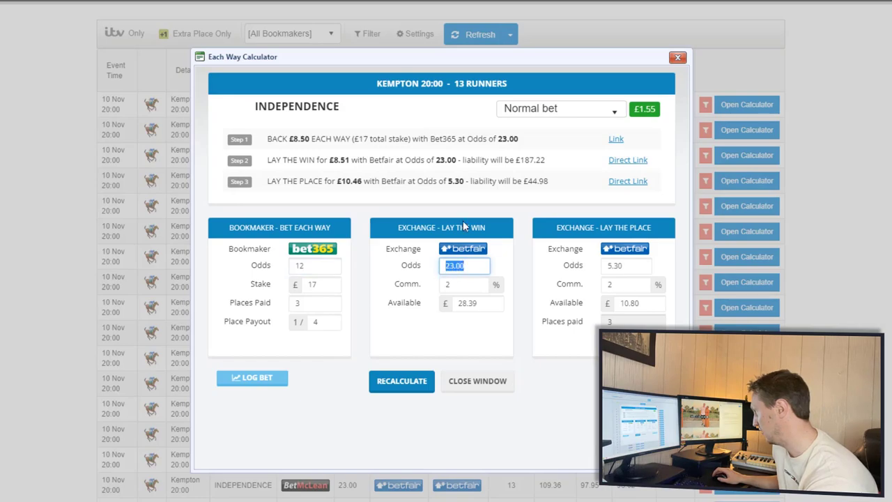
{"action": "type", "text": "12"}
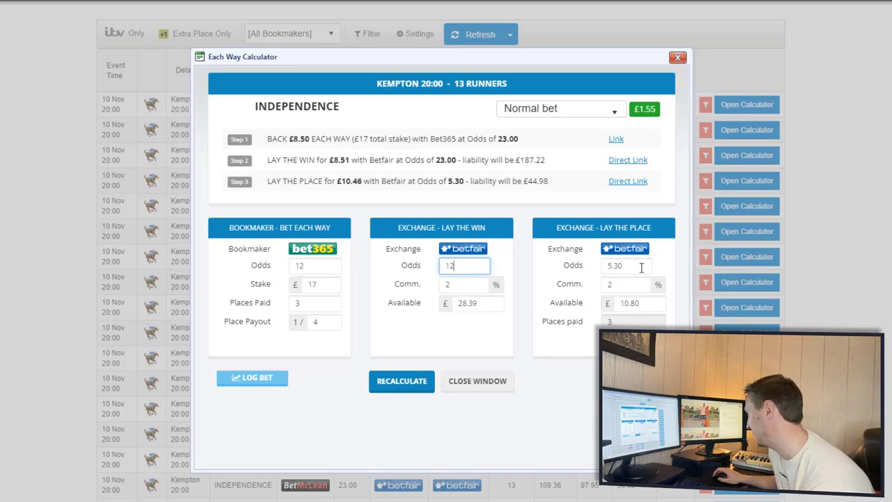
{"action": "left_click_drag", "start_coordinate": [641, 268], "coordinate": [591, 277]}
{"action": "type", "text": "2.4"}
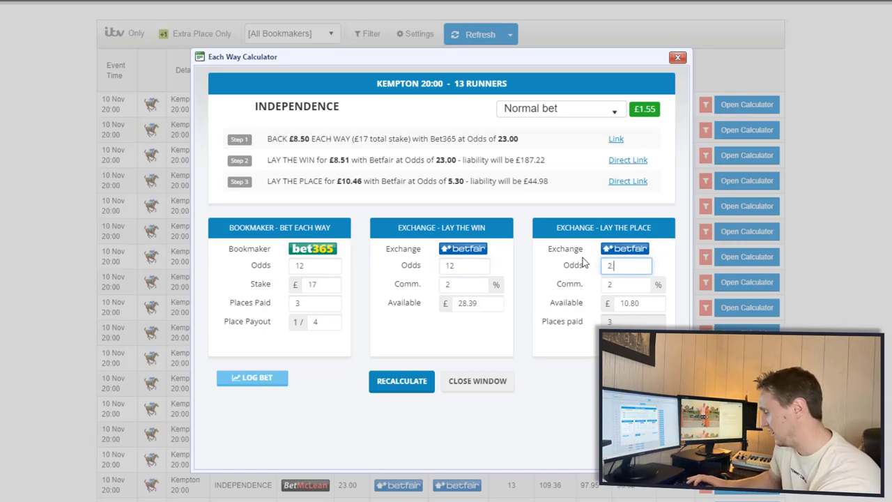
{"action": "left_click", "coordinate": [399, 391]}
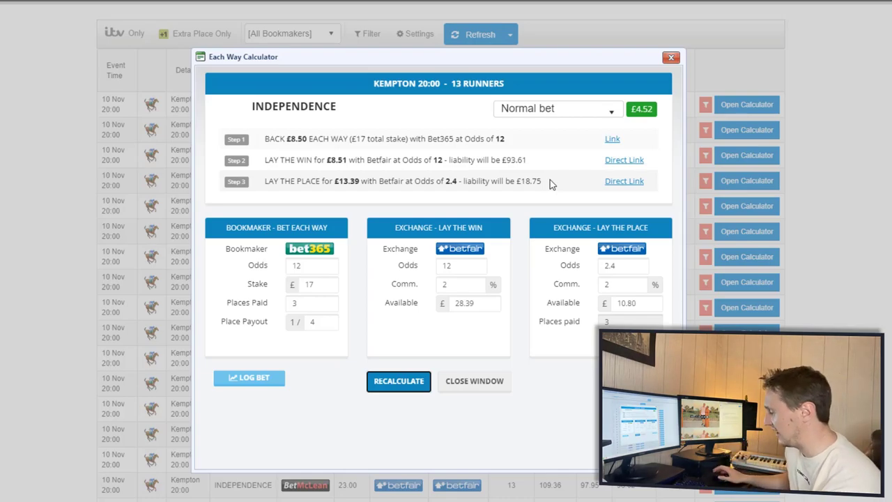
- Recalculate the bet with back odds 6, win lay odds 6 and place lay odds 1.7, and close the calculator
{"action": "double_click", "coordinate": [332, 269]}
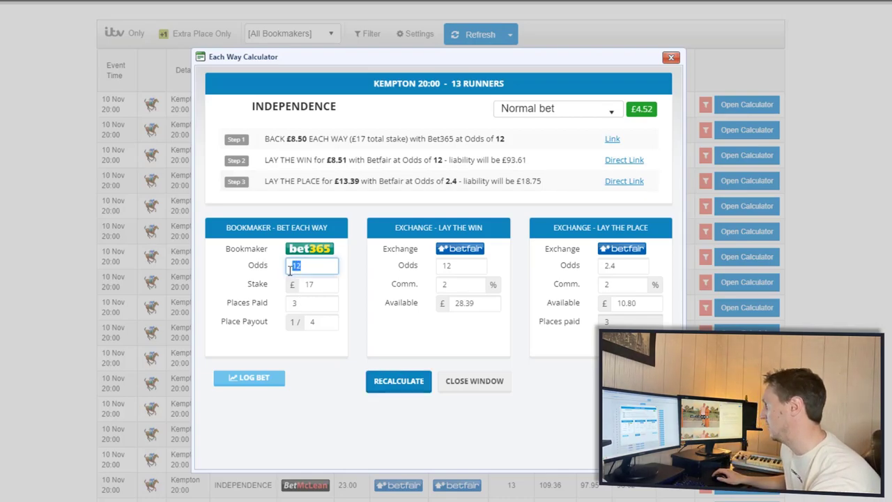
{"action": "type", "text": "6"}
{"action": "double_click", "coordinate": [458, 265]}
{"action": "type", "text": "6"}
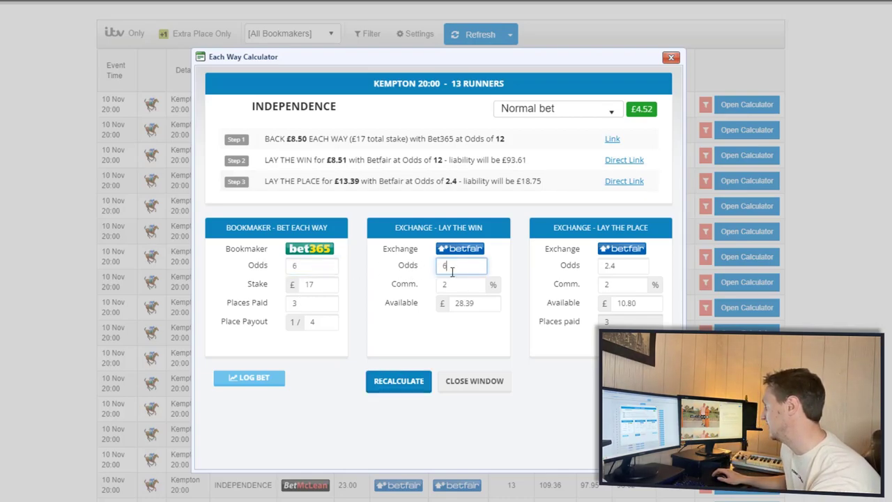
{"action": "double_click", "coordinate": [626, 268]}
{"action": "type", "text": "1."}
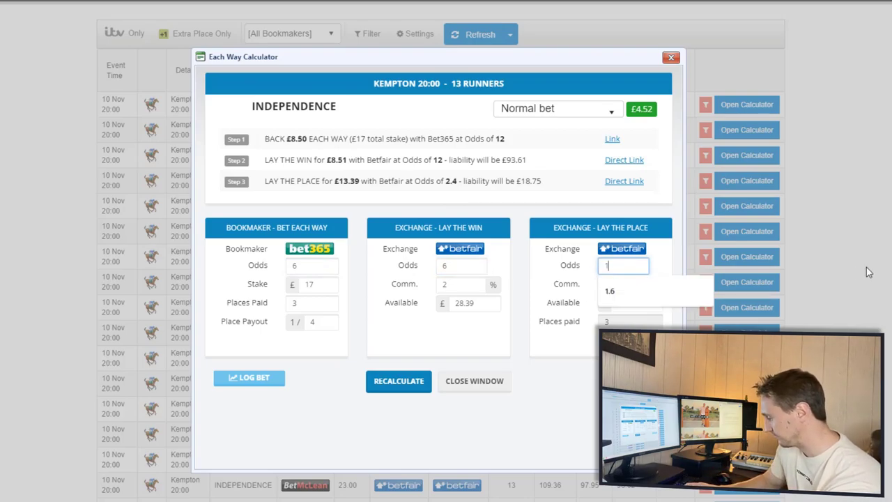
{"action": "type", "text": "7"}
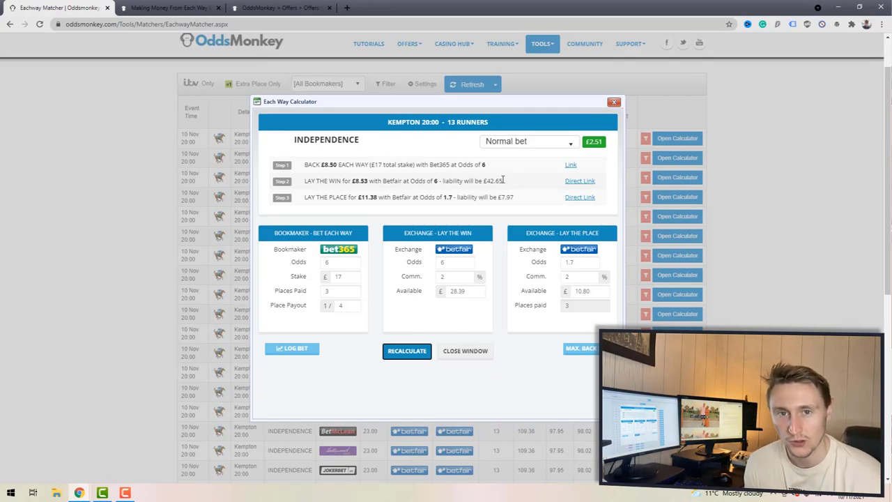
{"action": "left_click", "coordinate": [613, 104]}
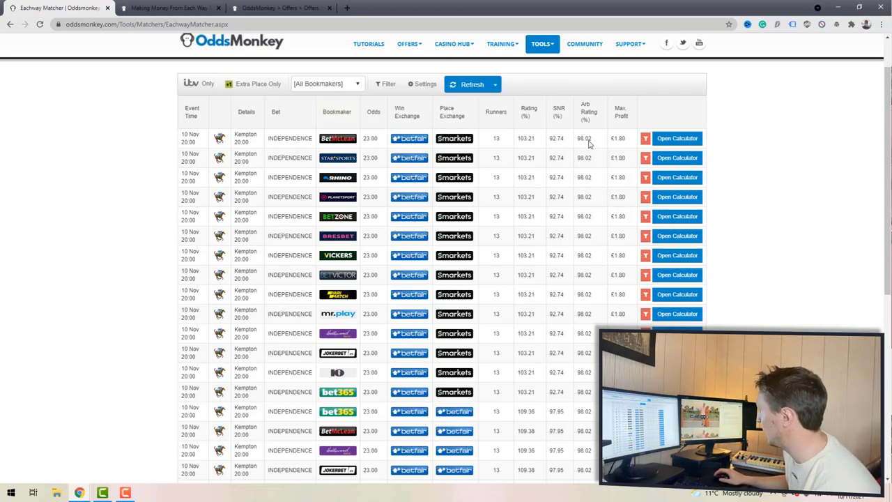
- Review the auto-refresh options and the filter settings for exchanges, bookmakers, markets and sports, and close the filter settings
{"action": "left_click", "coordinate": [495, 85]}
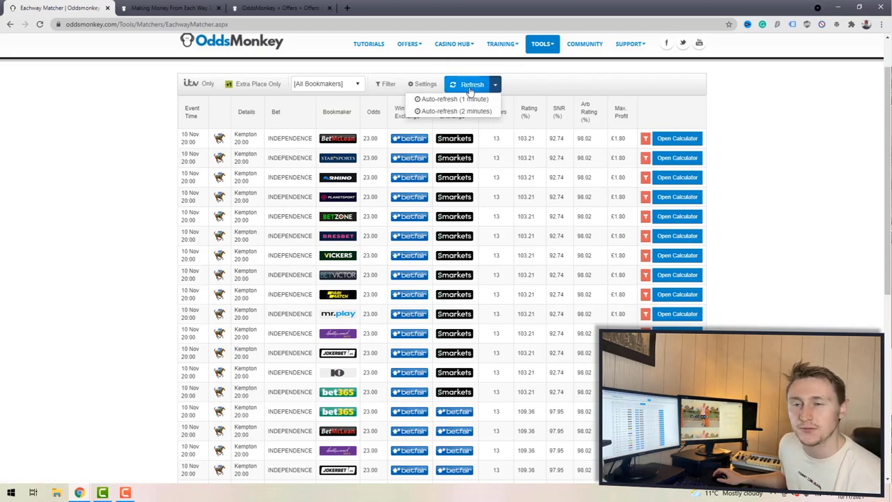
{"action": "left_click", "coordinate": [597, 92]}
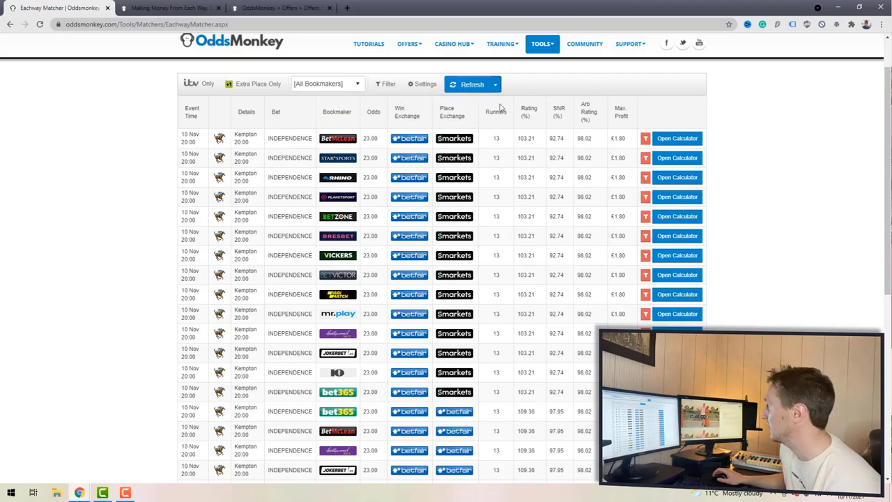
{"action": "left_click", "coordinate": [385, 83]}
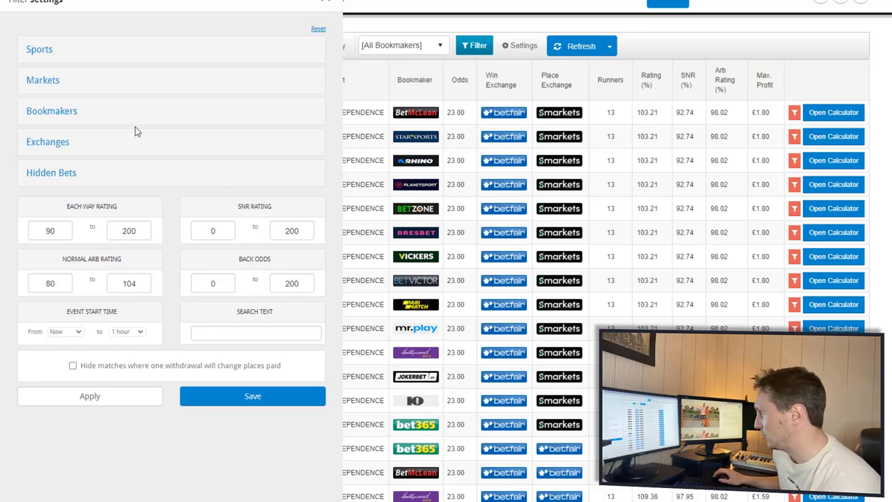
{"action": "left_click", "coordinate": [99, 145]}
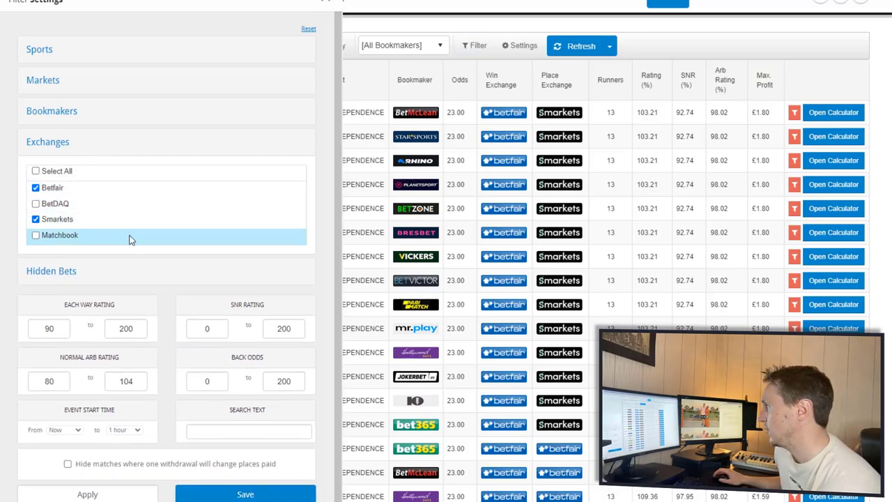
{"action": "left_click", "coordinate": [74, 146]}
{"action": "left_click", "coordinate": [96, 112]}
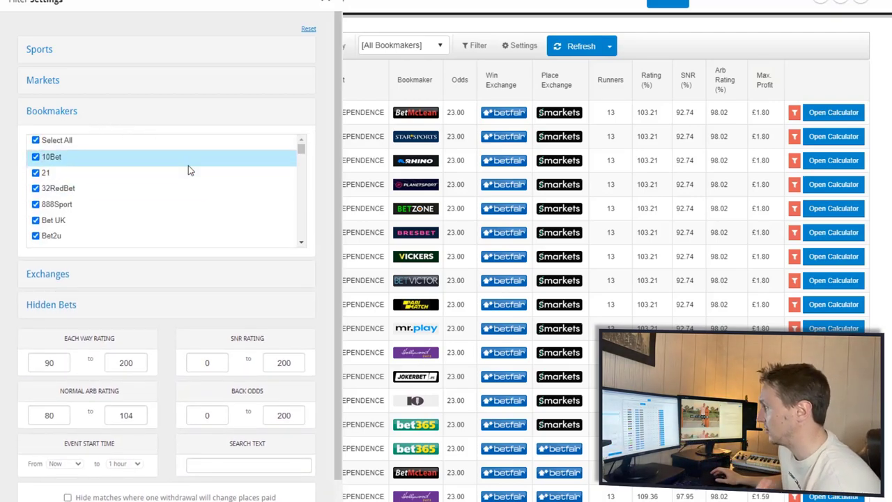
{"action": "left_click", "coordinate": [173, 117]}
{"action": "left_click", "coordinate": [137, 78]}
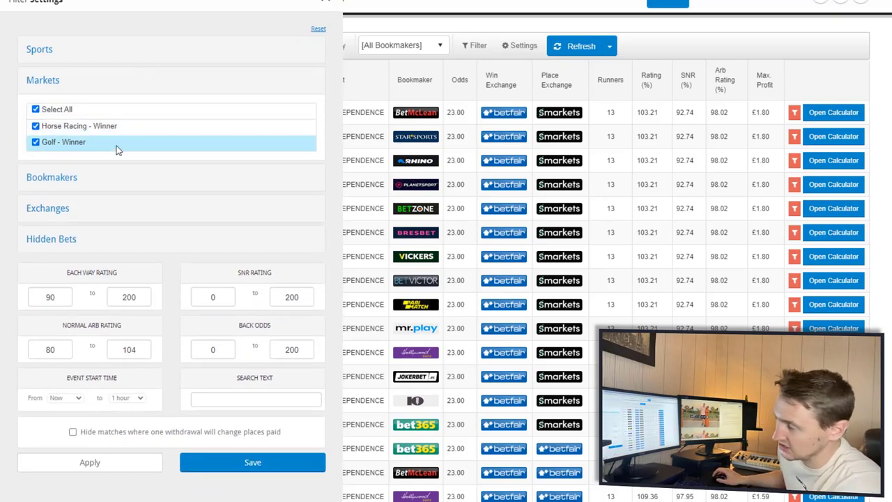
{"action": "left_click", "coordinate": [56, 81]}
{"action": "left_click", "coordinate": [115, 59]}
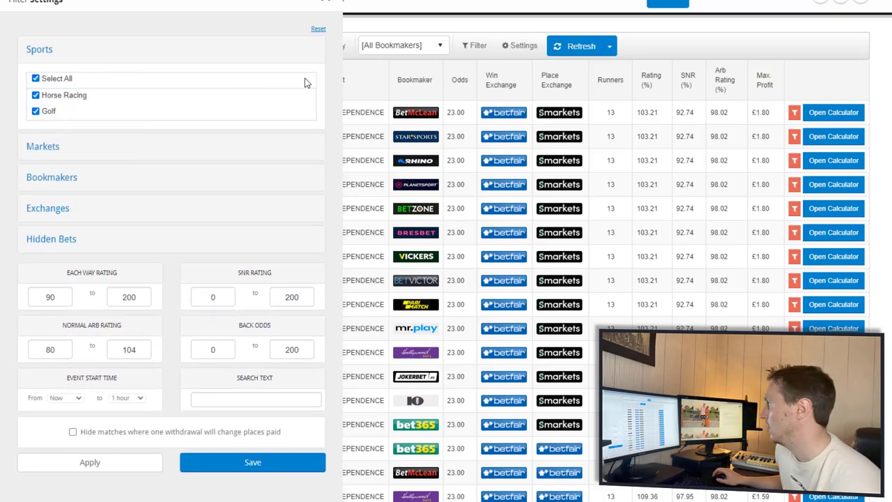
{"action": "left_click", "coordinate": [458, 68]}
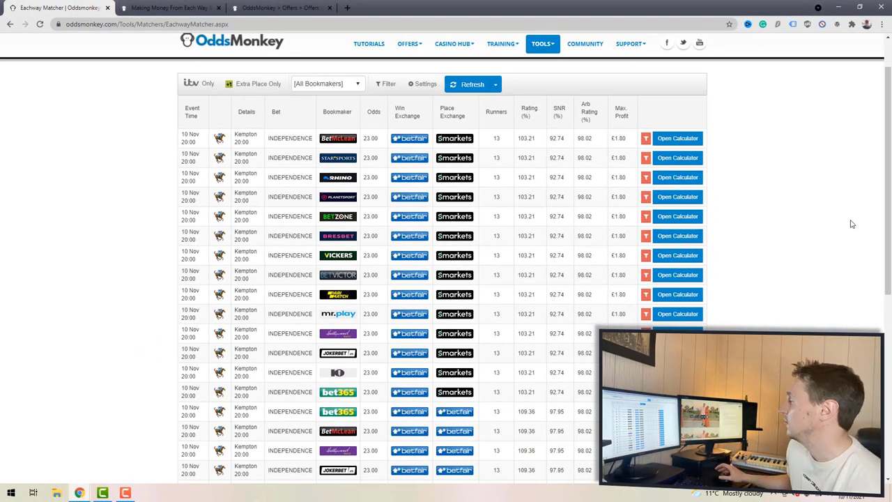
{"action": "scroll", "coordinate": [627, 252], "scroll_direction": "up", "scroll_amount": 1}
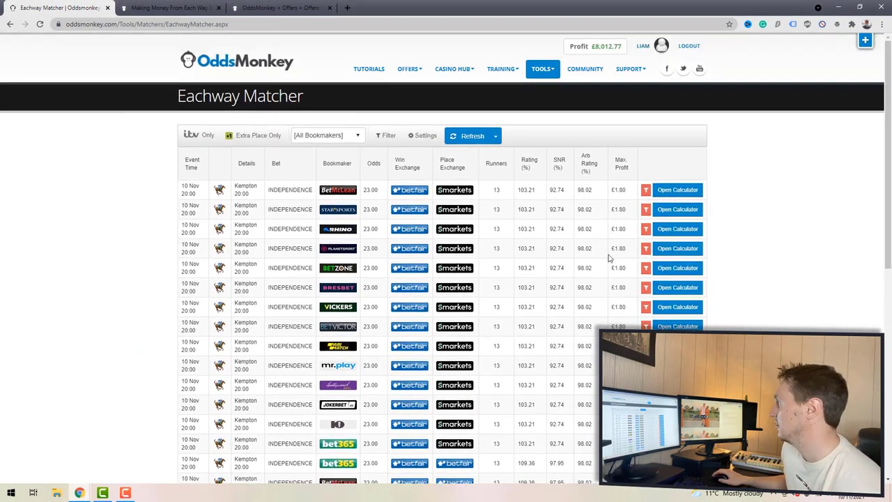
{"action": "left_click", "coordinate": [240, 135]}
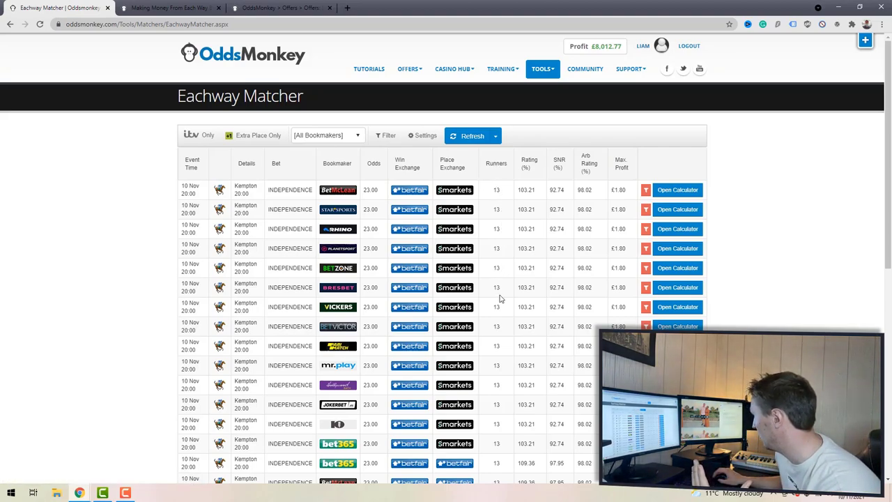
{"action": "scroll", "coordinate": [498, 345], "scroll_direction": "down", "scroll_amount": 3}
{"action": "scroll", "coordinate": [505, 313], "scroll_direction": "up", "scroll_amount": 3}
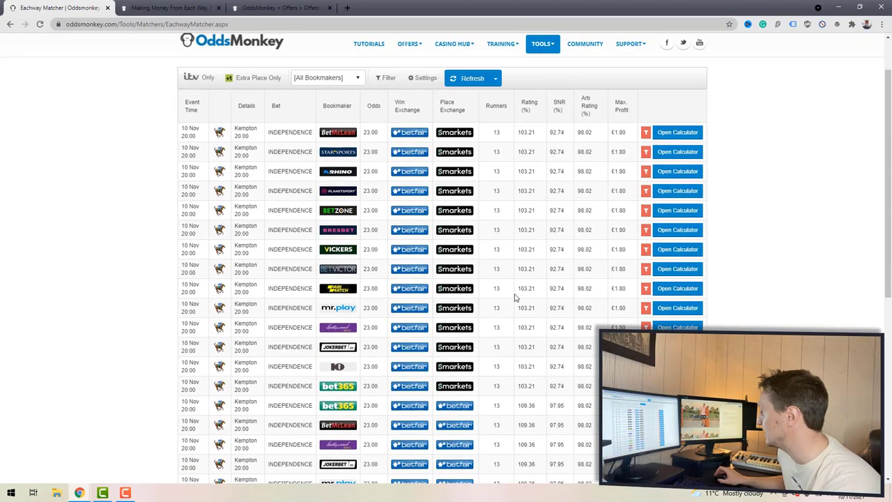
- Look through the Making Money From Each Way Bets guide and highlight the list of places paid by number of runners
{"action": "left_click", "coordinate": [190, 7]}
{"action": "left_click_drag", "start_coordinate": [172, 108], "coordinate": [469, 121]}
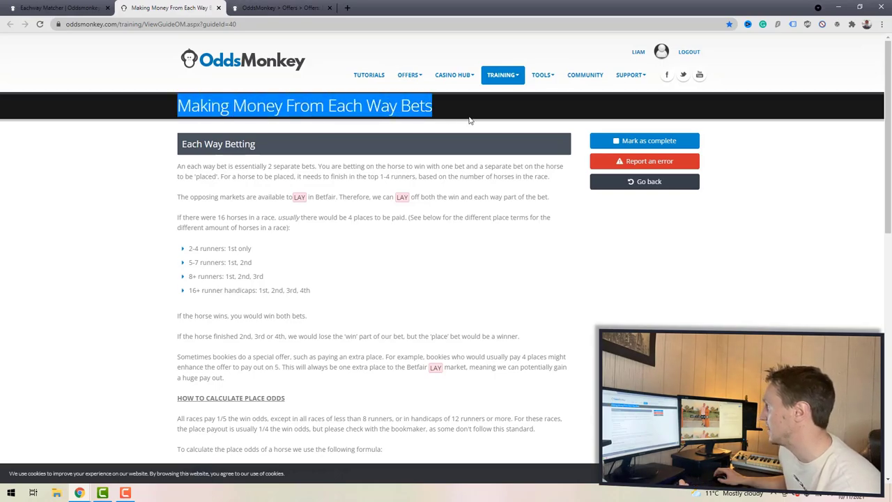
{"action": "left_click", "coordinate": [469, 120]}
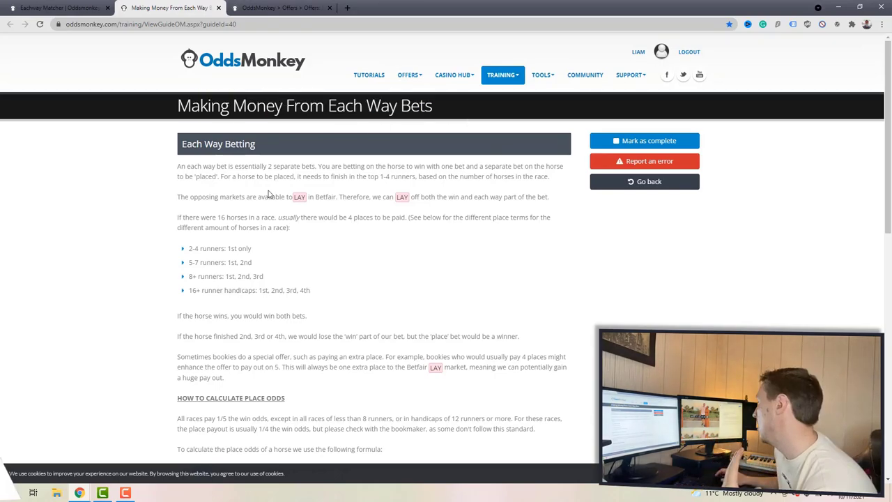
{"action": "scroll", "coordinate": [381, 311], "scroll_direction": "down", "scroll_amount": 5}
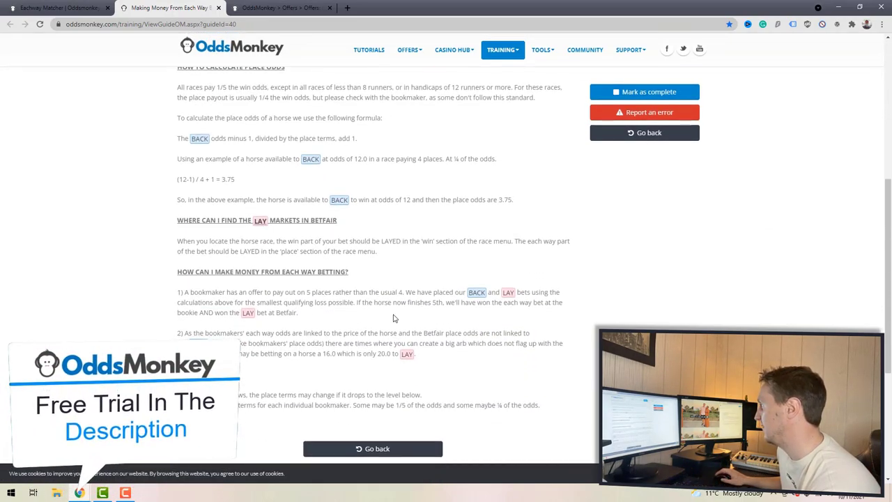
{"action": "scroll", "coordinate": [363, 321], "scroll_direction": "up", "scroll_amount": 2}
{"action": "scroll", "coordinate": [363, 321], "scroll_direction": "up", "scroll_amount": 3}
{"action": "left_click_drag", "start_coordinate": [317, 292], "coordinate": [182, 244]}
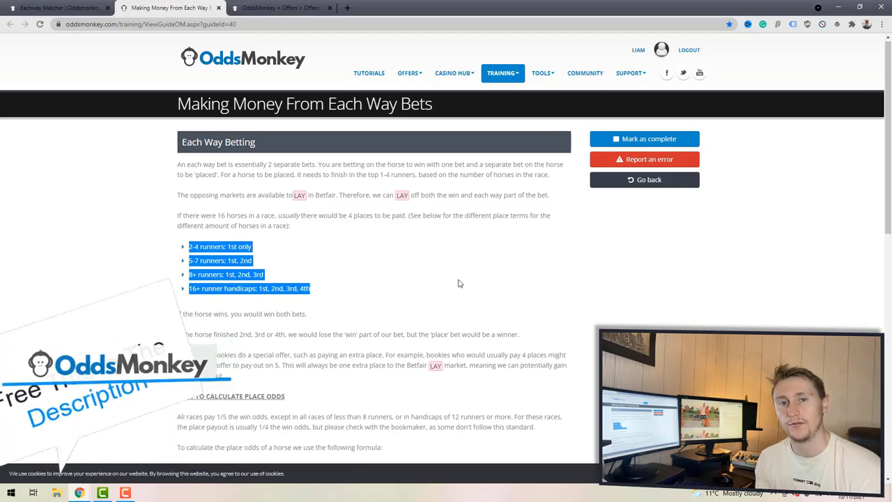